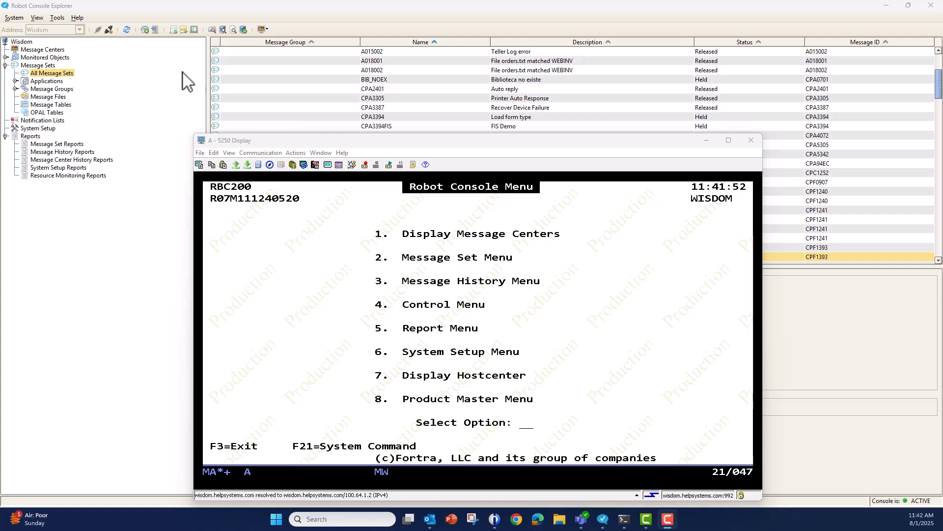
# Switch to Robot Console Explorer, review the CPA5305 message set's monitoring properties and OPAL code, and close them without changes.
pyautogui.click(105, 249)
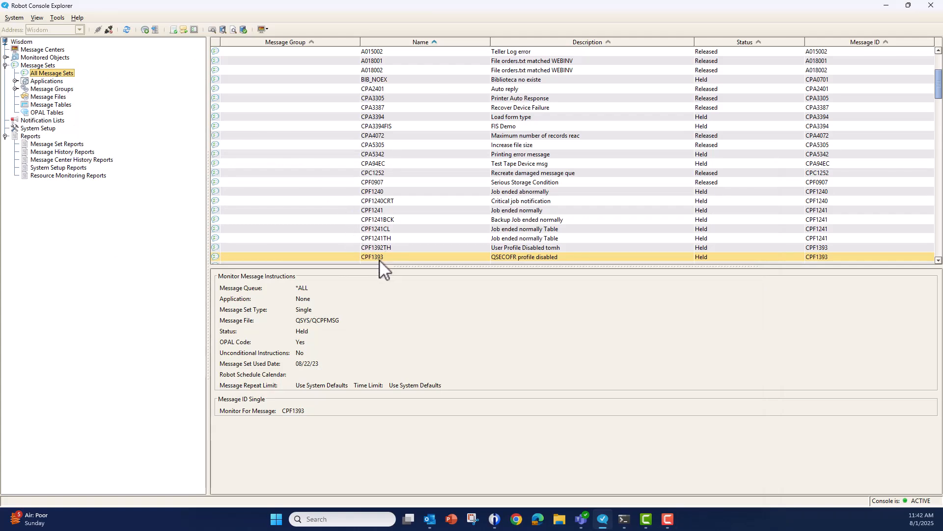
pyautogui.click(372, 146)
pyautogui.rightClick(373, 146)
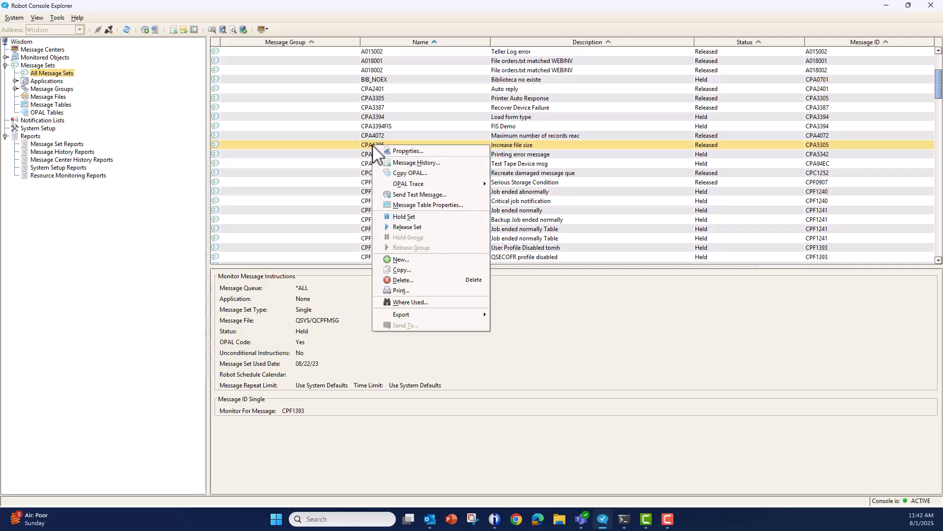
pyautogui.click(408, 151)
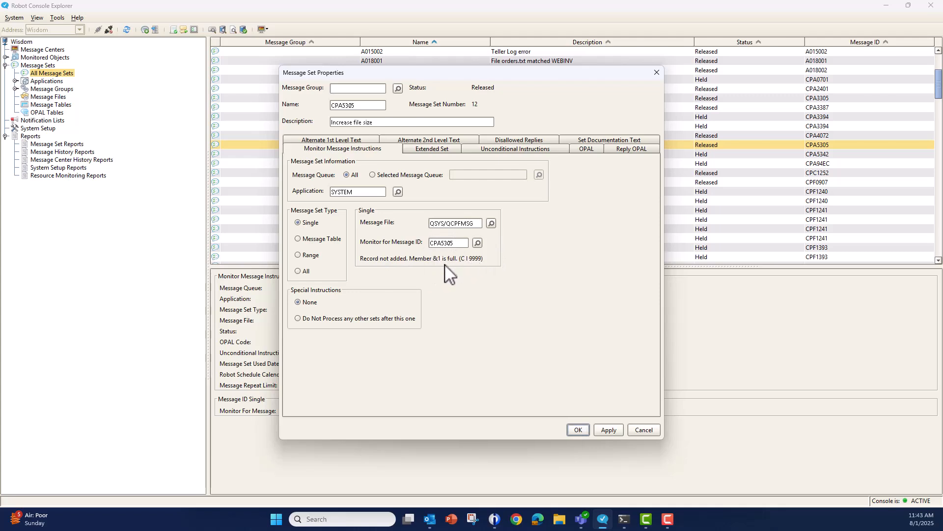
pyautogui.click(587, 150)
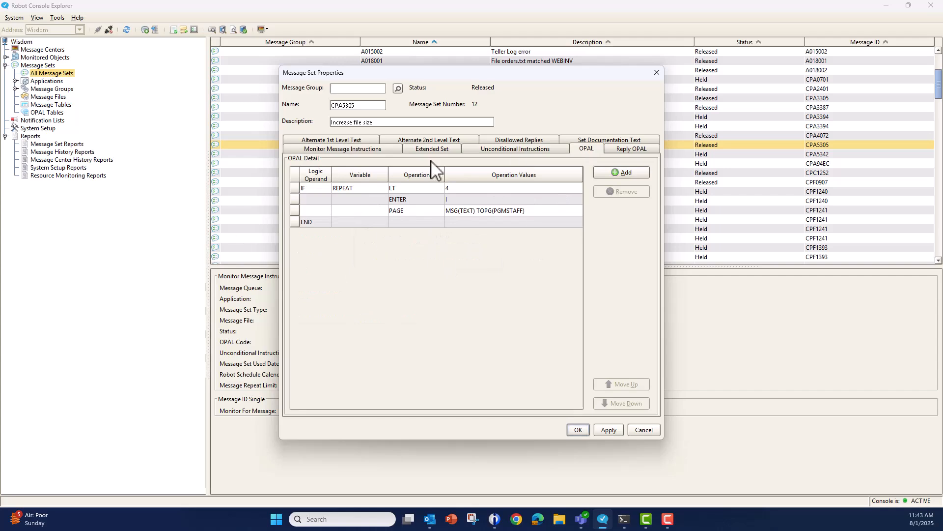
pyautogui.click(644, 429)
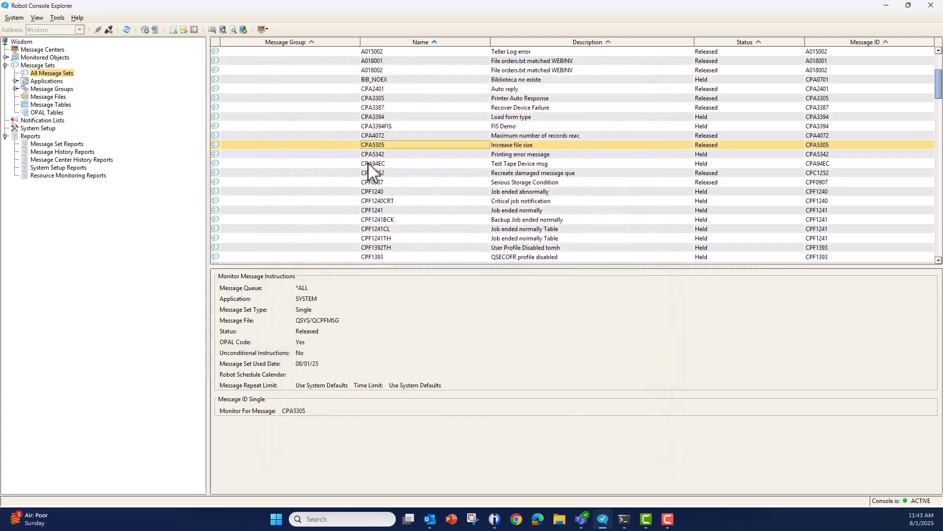
# Open the test message data list for message set CPA5305 and highlight its existing entries.
pyautogui.rightClick(369, 146)
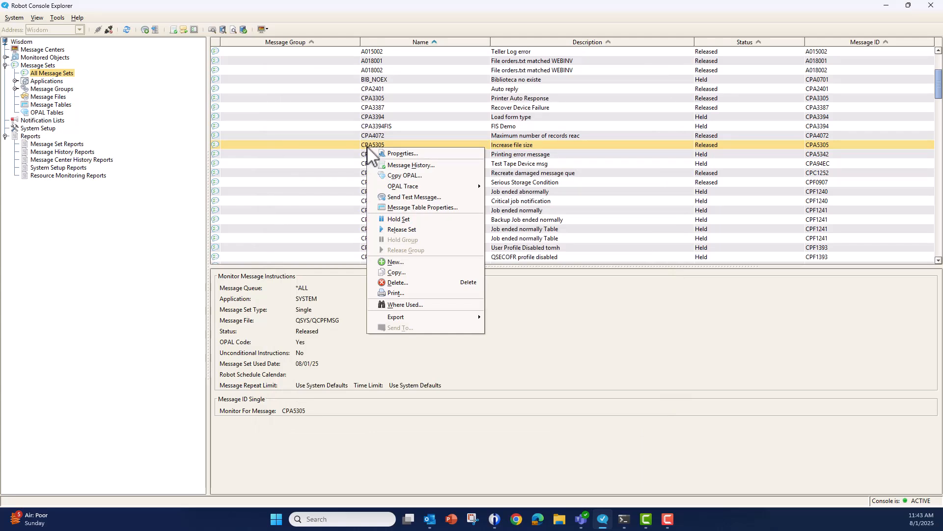
pyautogui.click(389, 197)
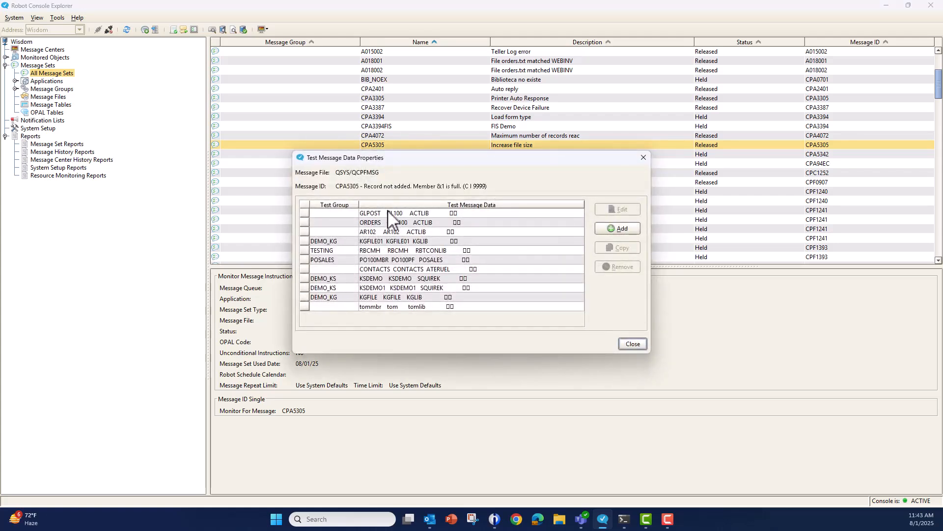
pyautogui.moveTo(388, 210); pyautogui.dragTo(396, 308)
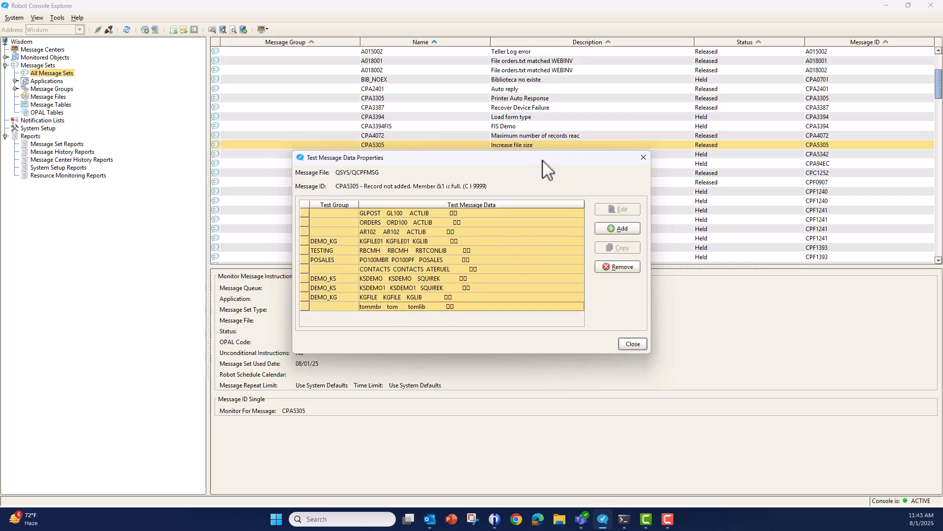
# Add a test message data entry with member tom2, file tomfile and library tomlib.
pyautogui.click(618, 229)
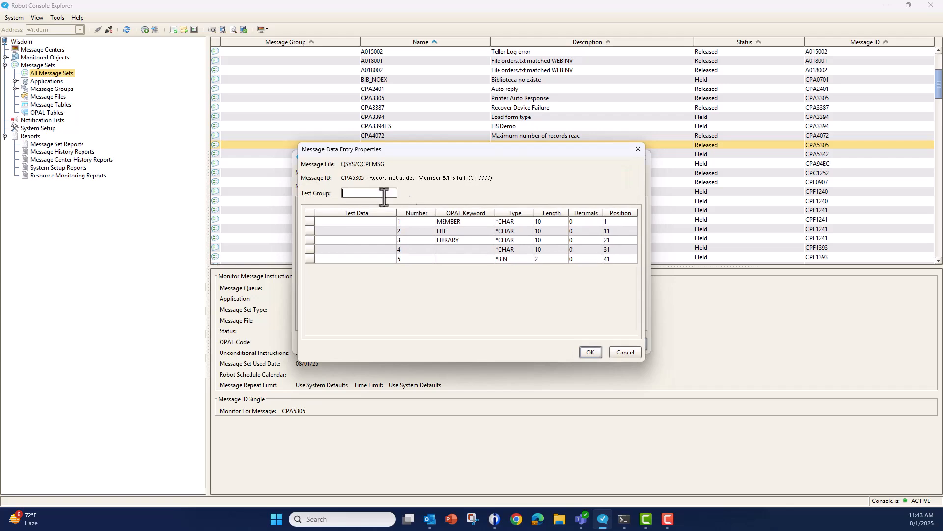
pyautogui.click(346, 222)
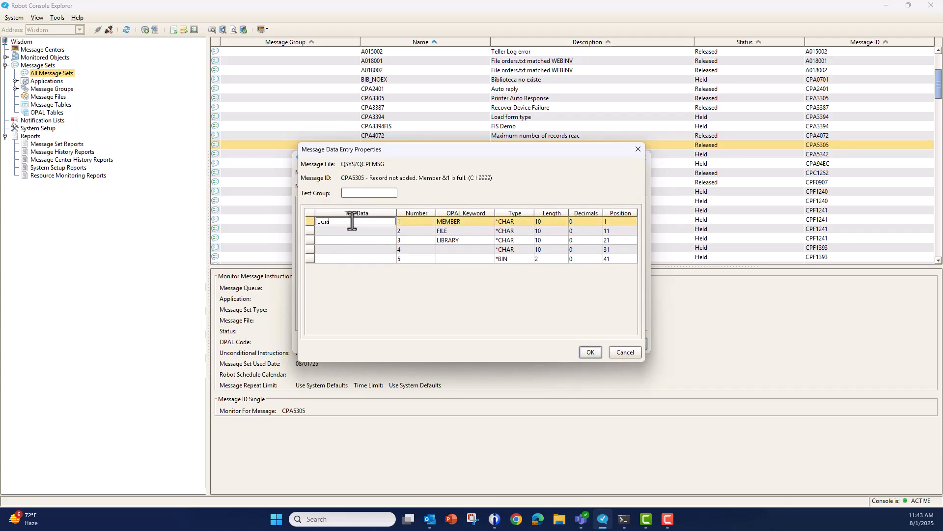
pyautogui.write('tom2')
pyautogui.click(327, 231)
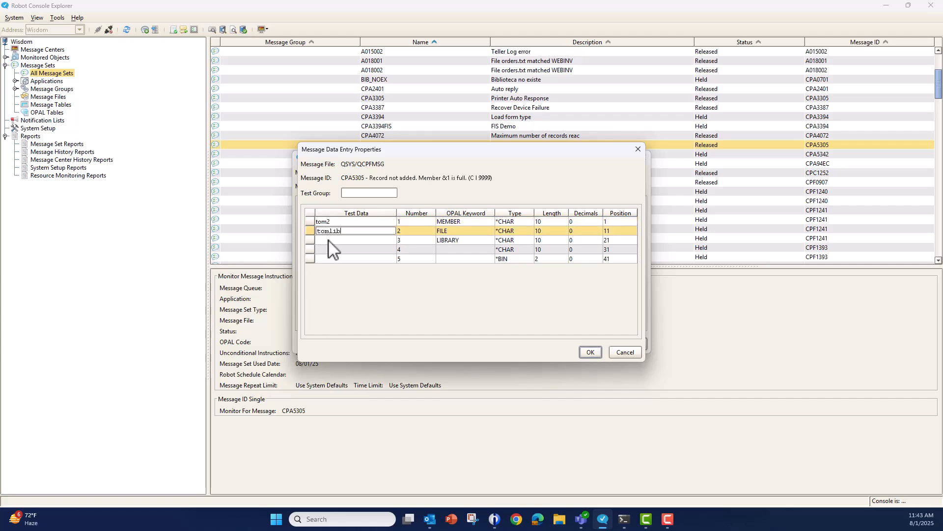
pyautogui.click(341, 241)
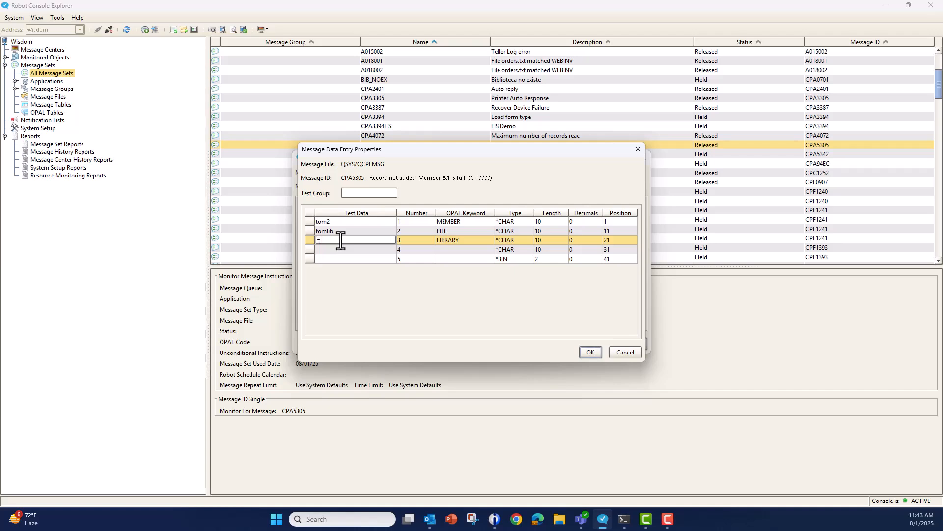
pyautogui.write('tomlib')
pyautogui.click(340, 230)
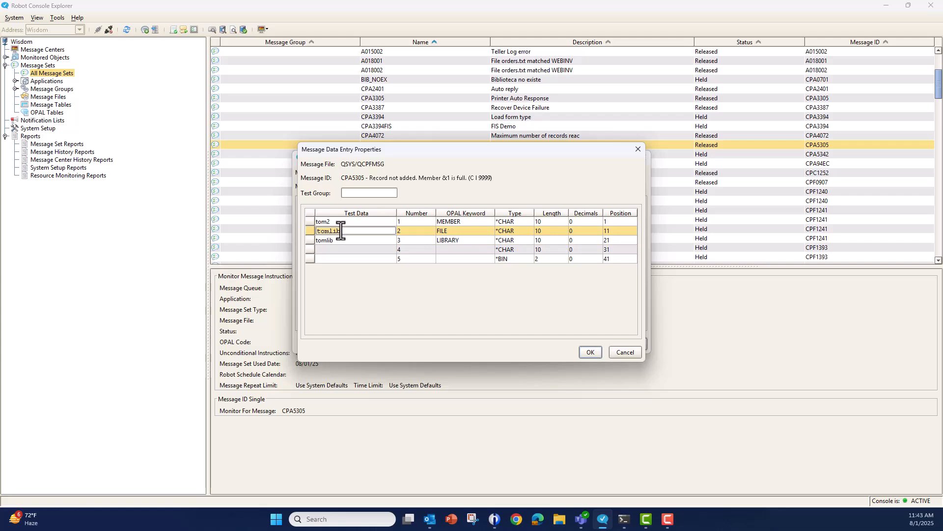
pyautogui.moveTo(341, 231); pyautogui.dragTo(328, 233)
pyautogui.write('file')
pyautogui.click(592, 350)
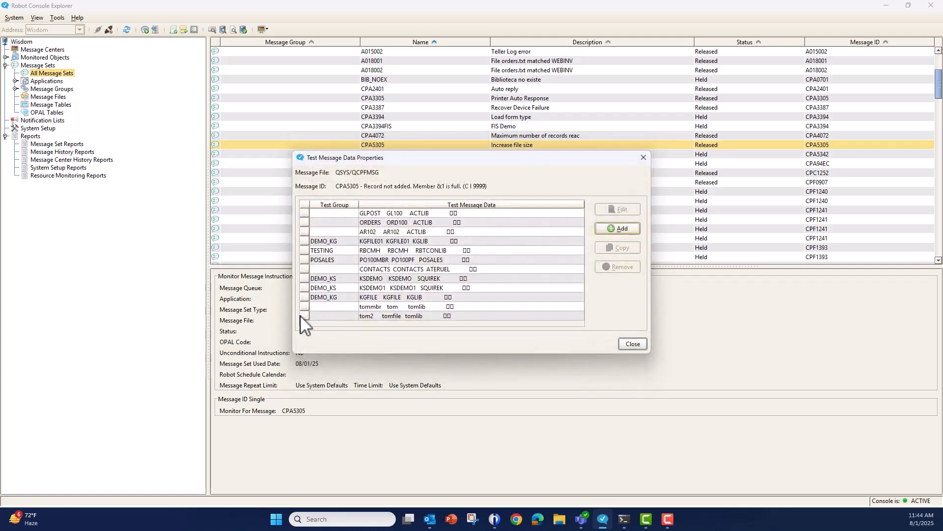
# Send the tom2 test message to the QSYS/QSYSOPR message queue and close the test message data list.
pyautogui.rightClick(314, 316)
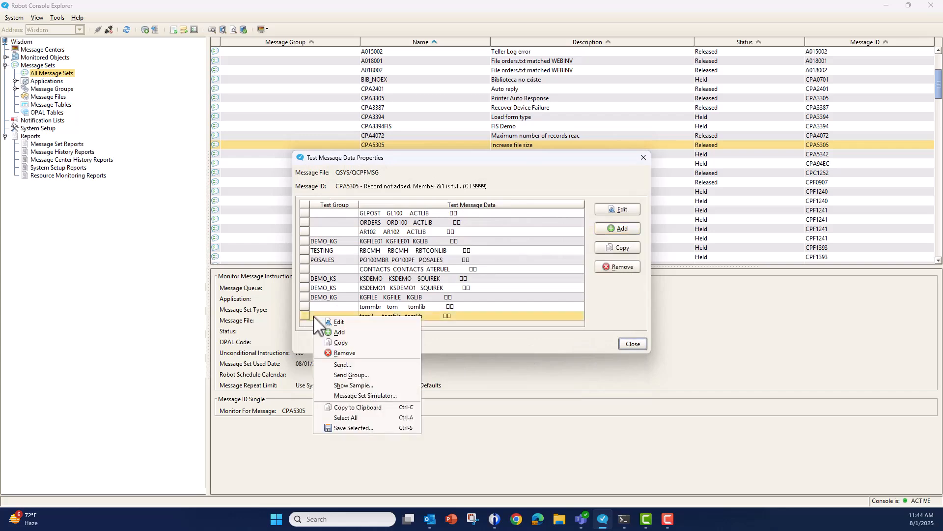
pyautogui.click(353, 364)
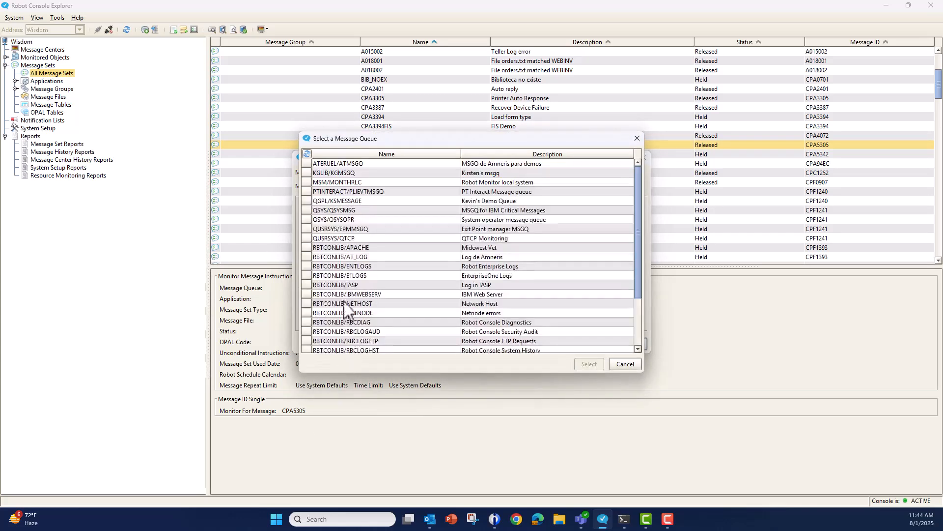
pyautogui.click(337, 219)
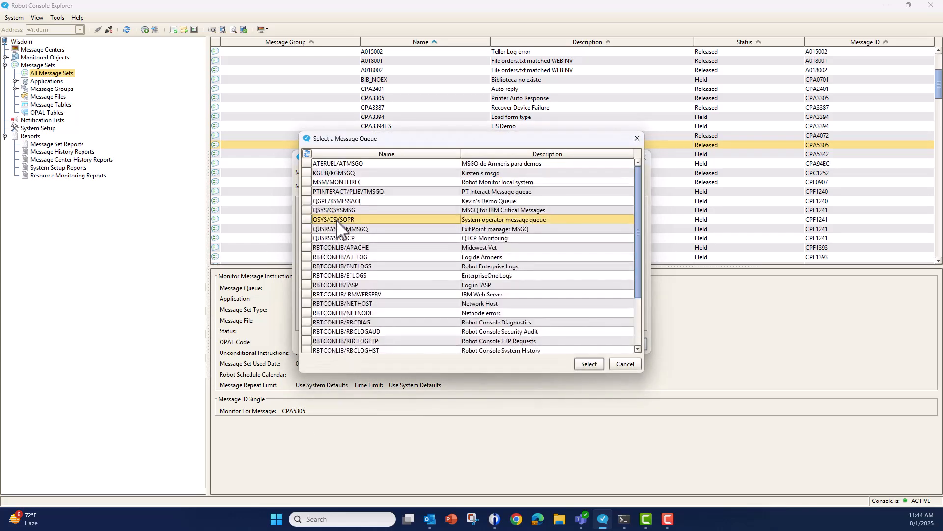
pyautogui.click(589, 364)
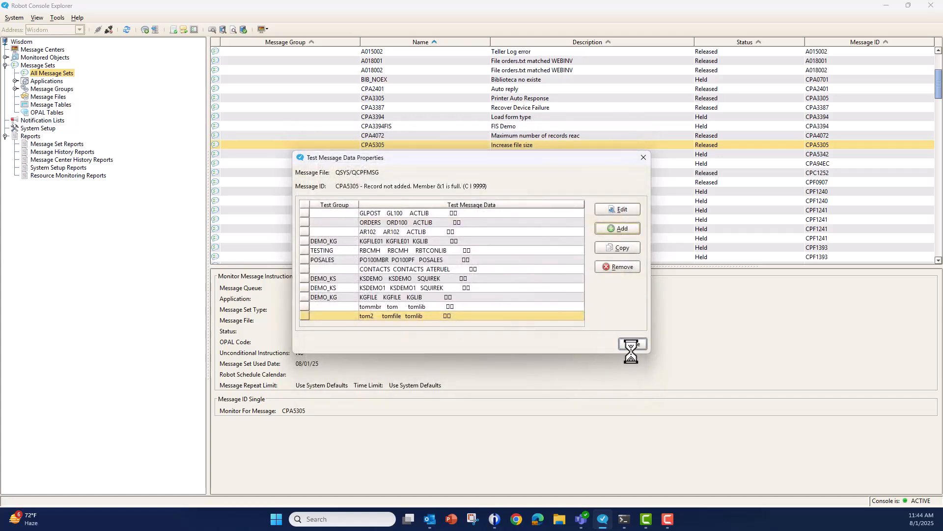
pyautogui.click(469, 278)
pyautogui.click(632, 345)
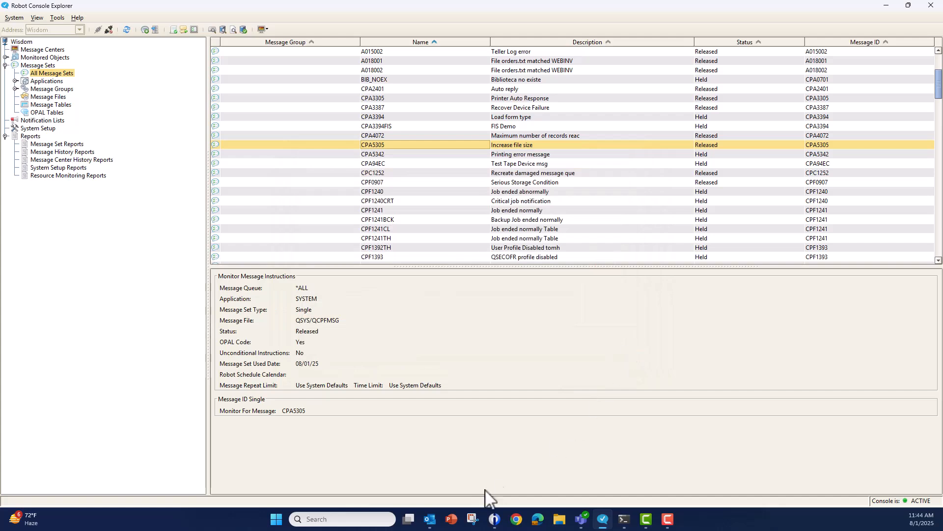
# Switch to the 5250 session, run dspmsg qsysopr, check the tom2 test message and its reply, and exit the message display.
pyautogui.click(494, 519)
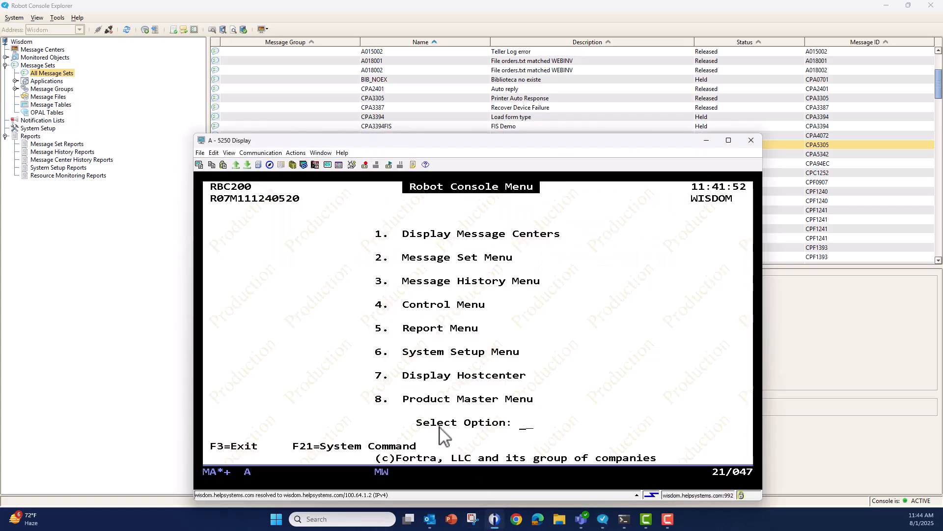
pyautogui.hotkey('shift', 'F9')
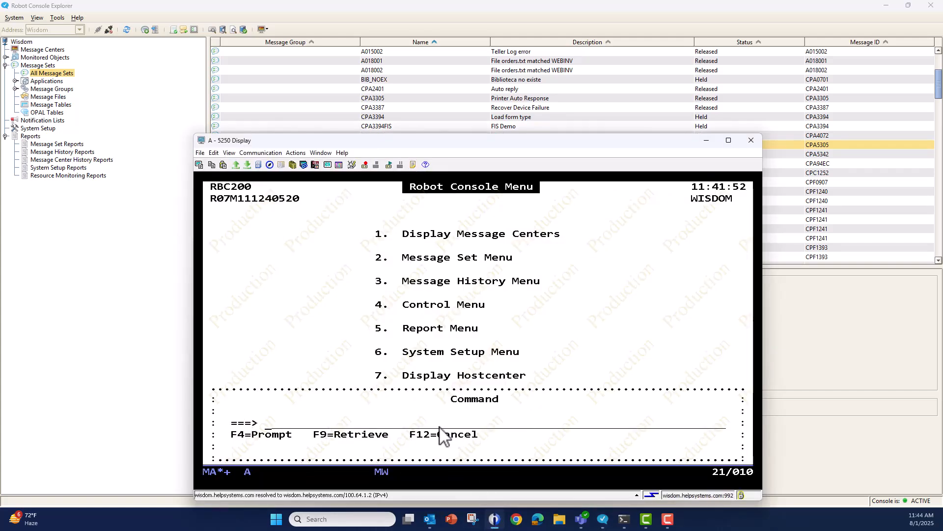
pyautogui.write('dspmsg qsysopr')
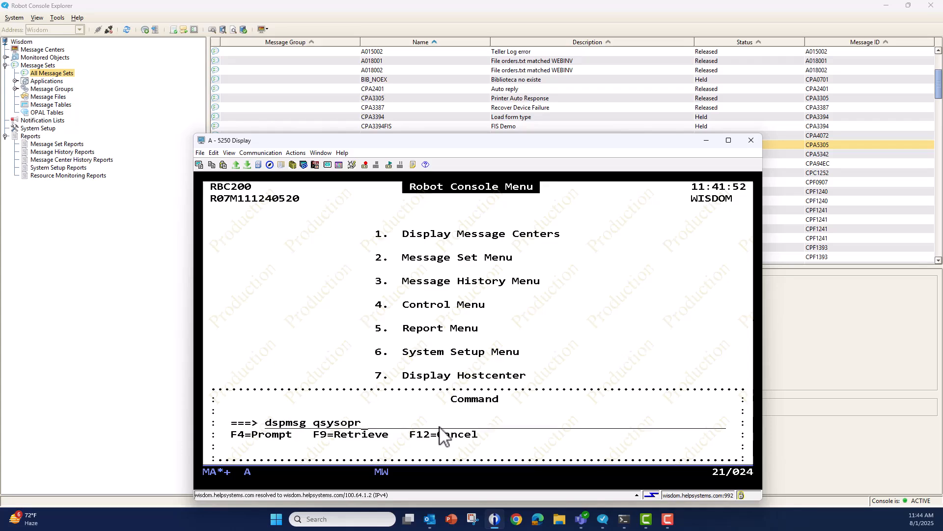
pyautogui.press('Return')
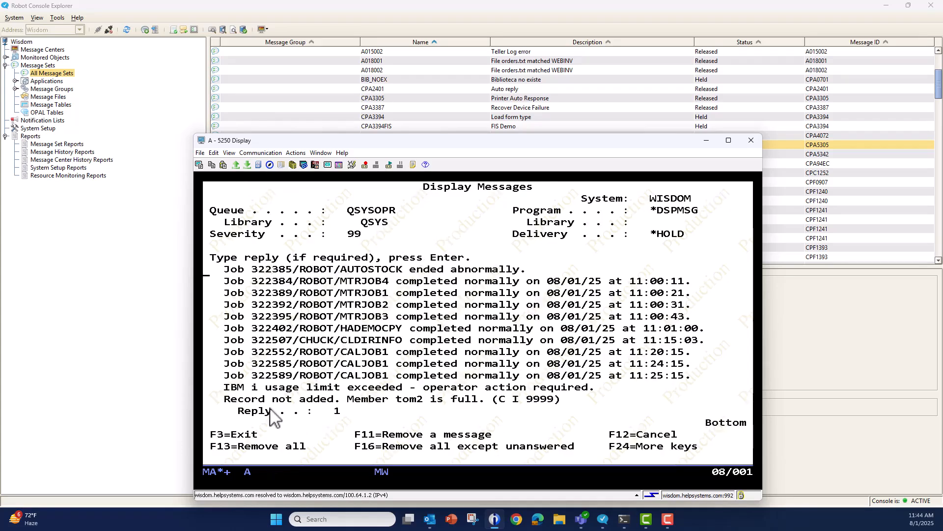
pyautogui.moveTo(224, 394); pyautogui.dragTo(596, 417)
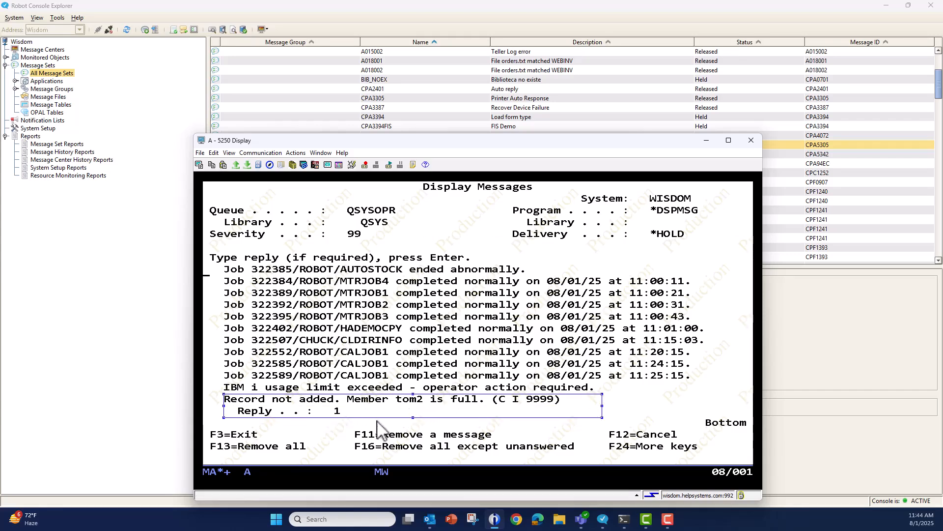
pyautogui.click(395, 423)
pyautogui.press('Return')
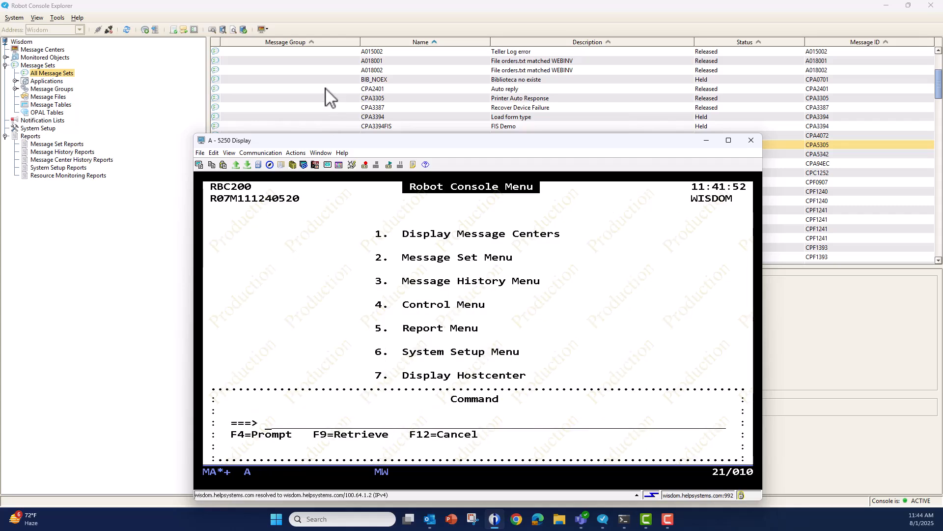
# Close the command window and open Test Message Sets through the Message Set Menu.
pyautogui.click(436, 332)
pyautogui.press('2')
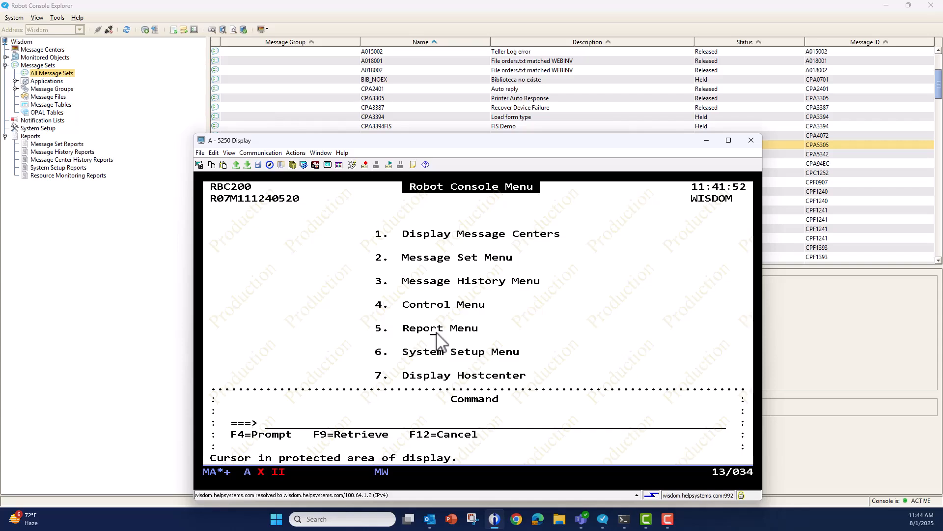
pyautogui.press('ctrl')
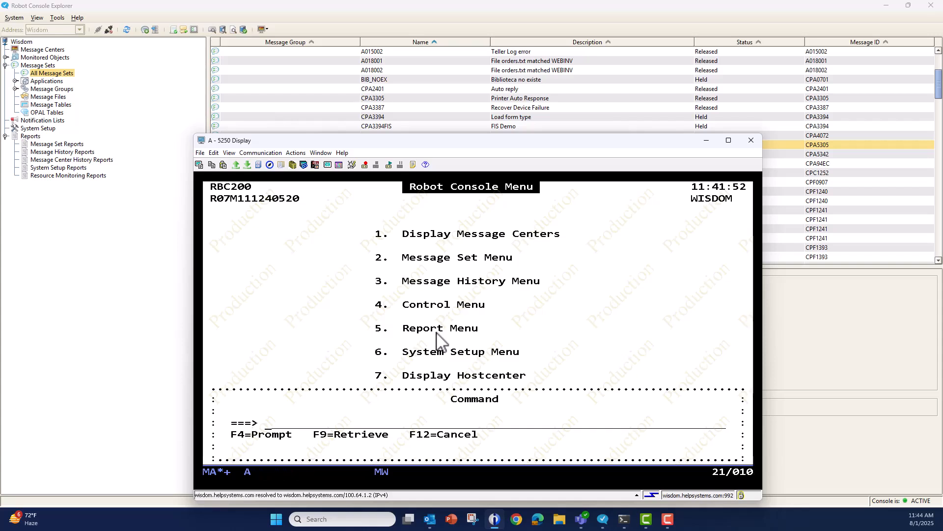
pyautogui.press('F12')
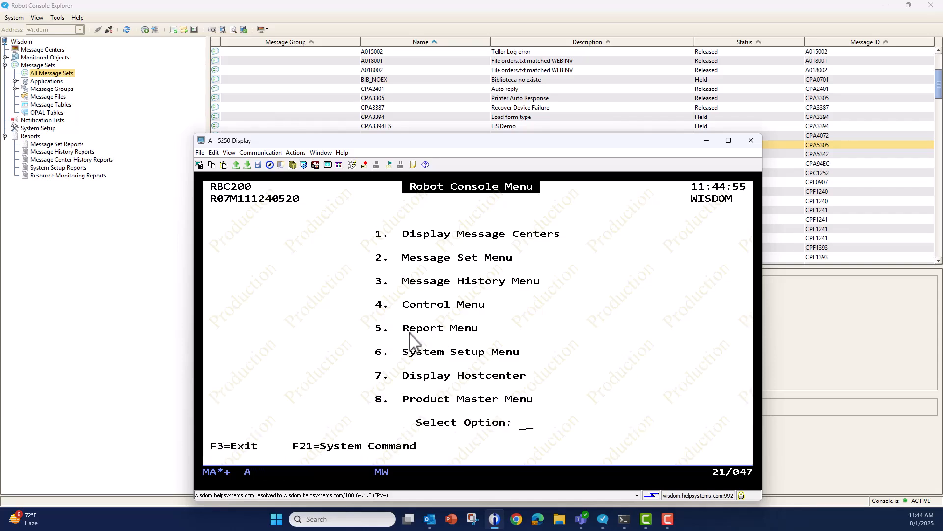
pyautogui.write('2')
pyautogui.press('Return')
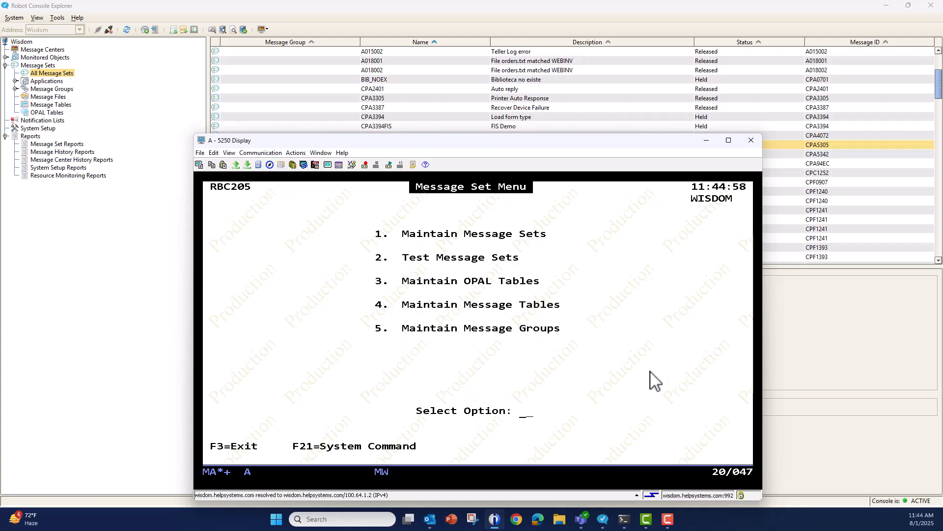
pyautogui.write('2')
pyautogui.press('Return')
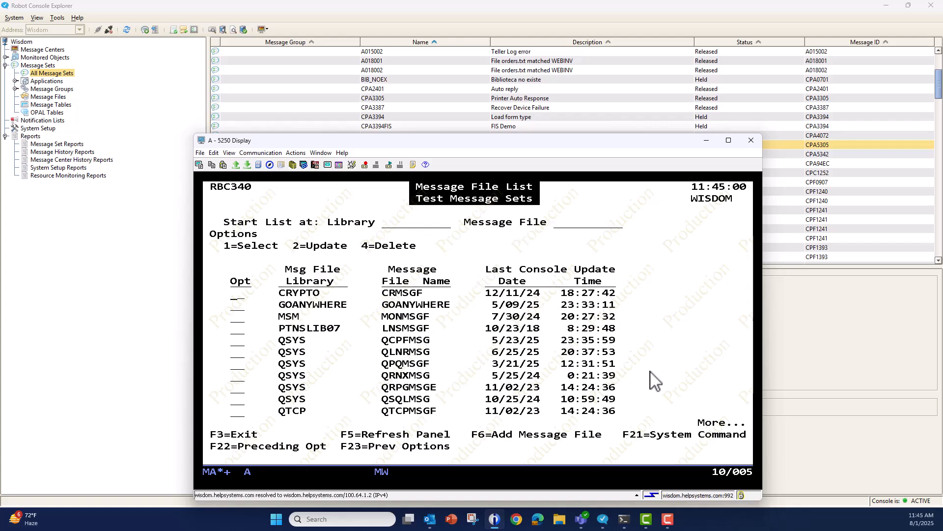
# Select message file QSYS/QCPFMSG, find message ID CPF1393 and open its test message data list.
pyautogui.press('Down')
pyautogui.press('Down')
pyautogui.press('Down')
pyautogui.press('Down')
pyautogui.press('Return')
pyautogui.hotkey('shift', 'Tab')
pyautogui.write('CP')
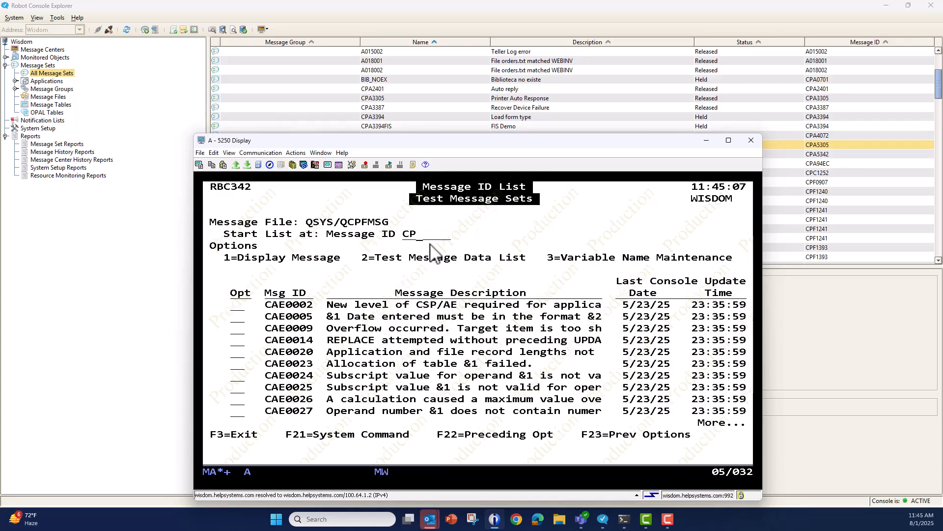
pyautogui.write('F1393')
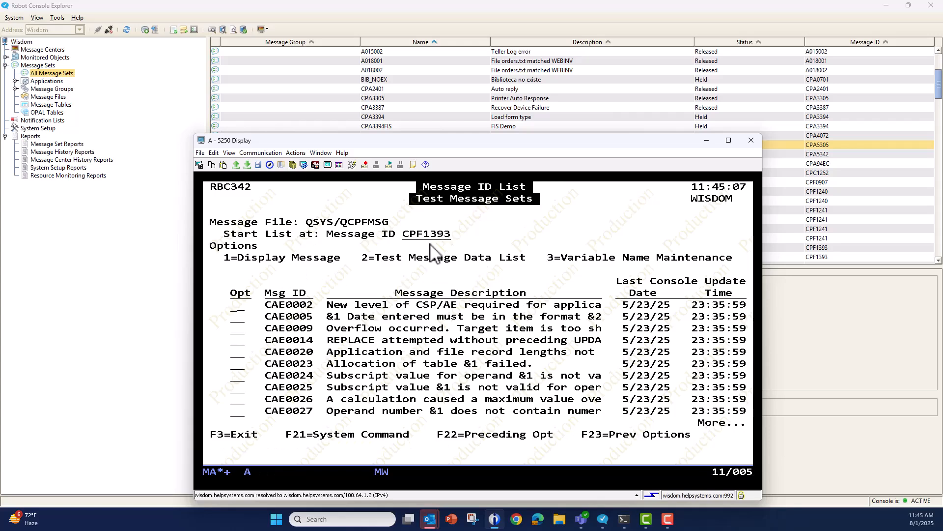
pyautogui.press('Return')
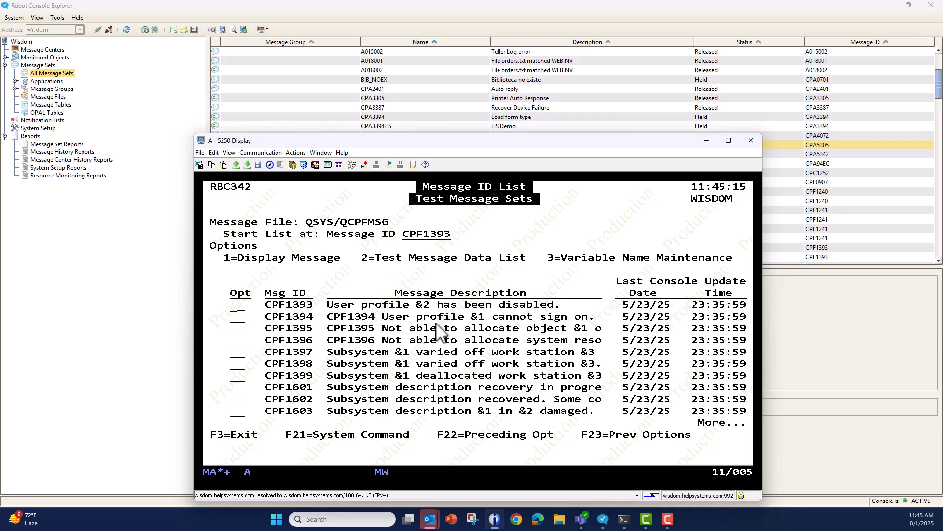
pyautogui.write('2')
pyautogui.press('Return')
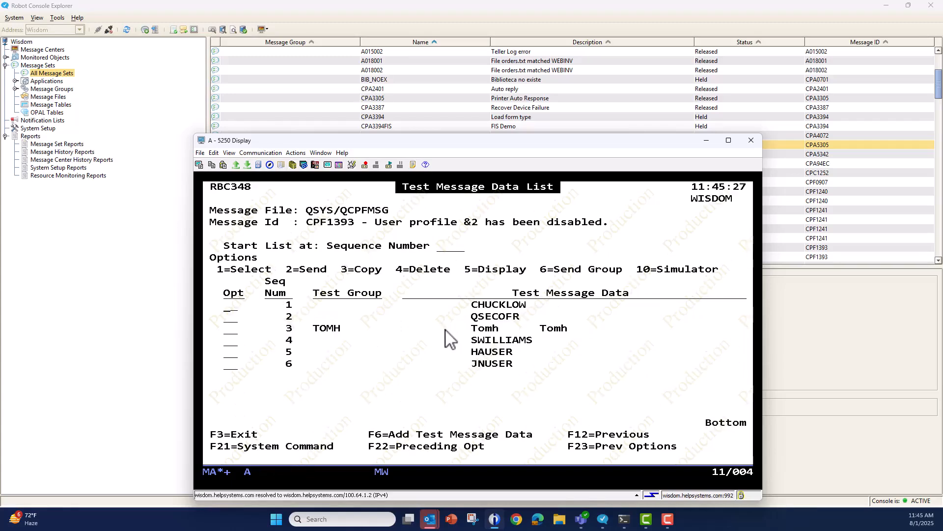
# Send the TOMH test message, sequence number 3, to the QSYS/QSYSOPR message queue.
pyautogui.press('Down')
pyautogui.press('Down')
pyautogui.press('Up')
pyautogui.press('Return')
pyautogui.press('Tab')
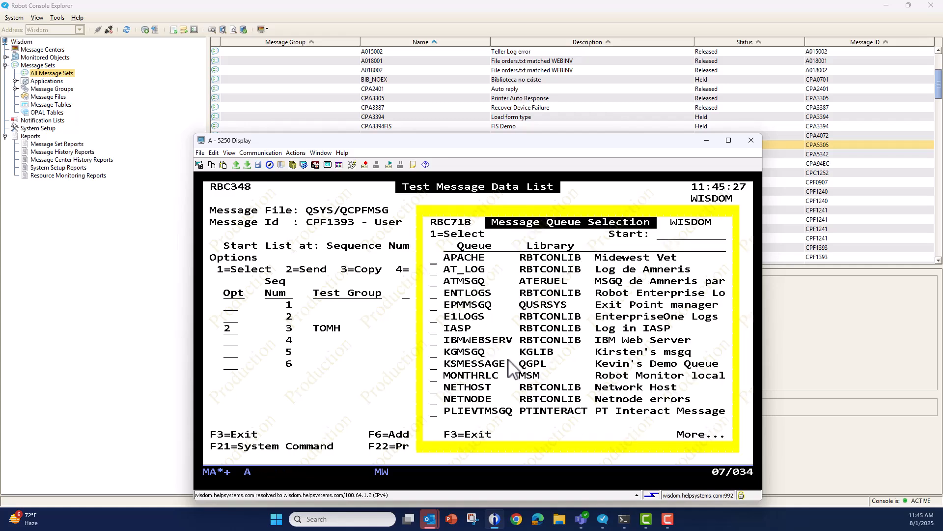
pyautogui.press('pagedown')
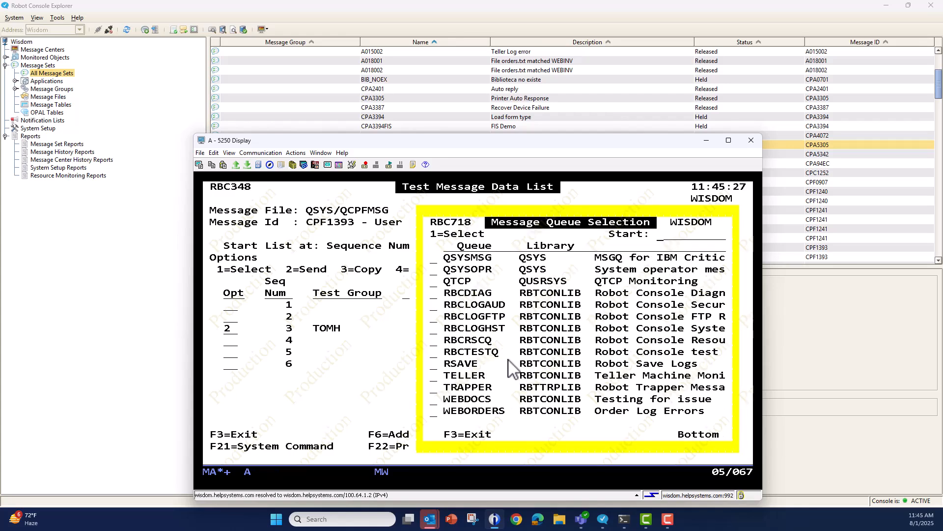
pyautogui.press('Tab')
pyautogui.press('Return')
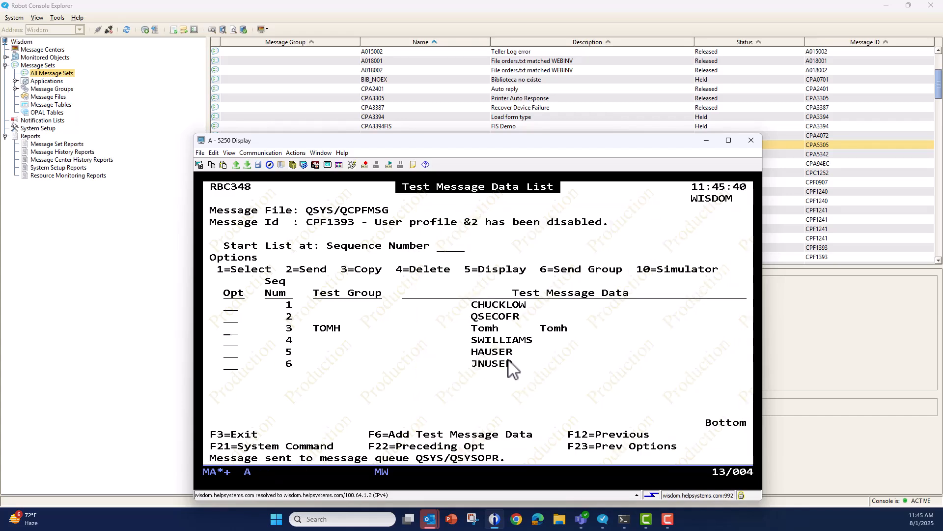
# Run dspmsg qsysopr from the command window, check the newest user profile message, and return to the test message data list.
pyautogui.hotkey('shift', 'F9')
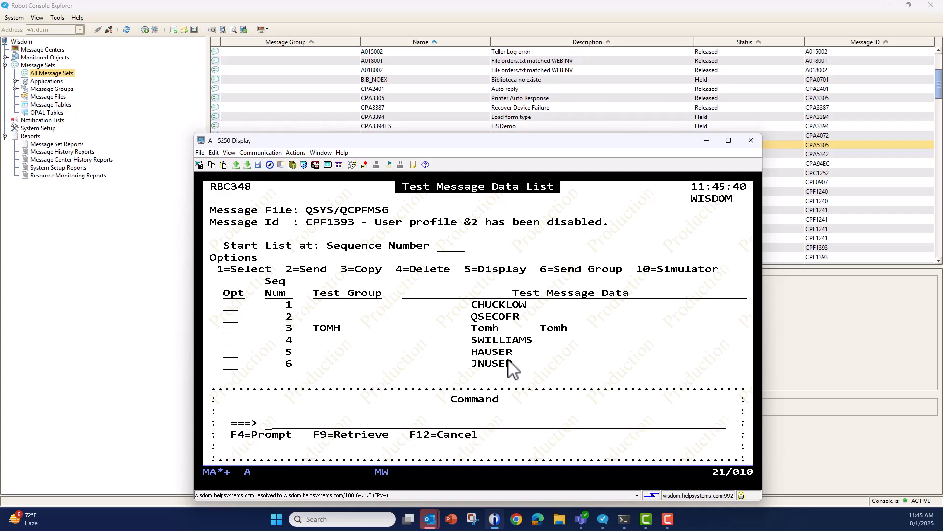
pyautogui.write('dspmsg qsysopr')
pyautogui.press('Return')
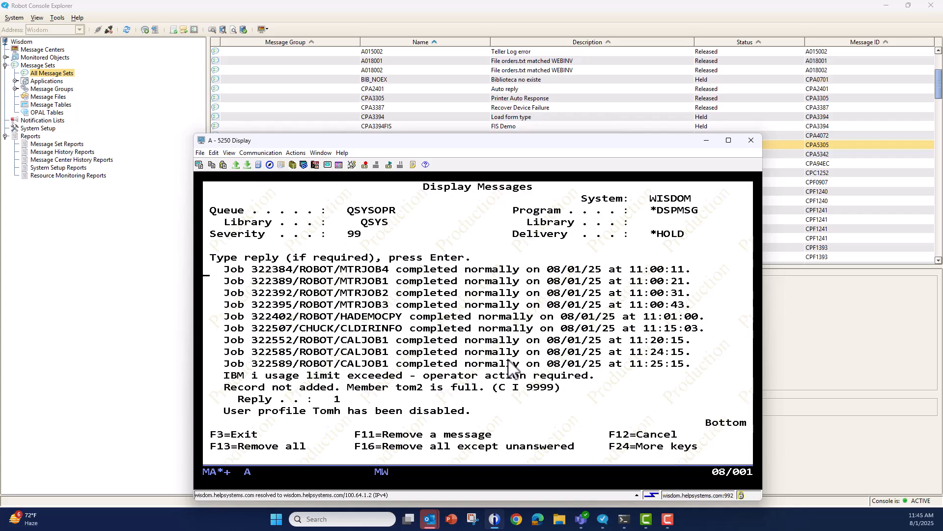
pyautogui.moveTo(224, 406); pyautogui.dragTo(478, 417)
pyautogui.click(464, 375)
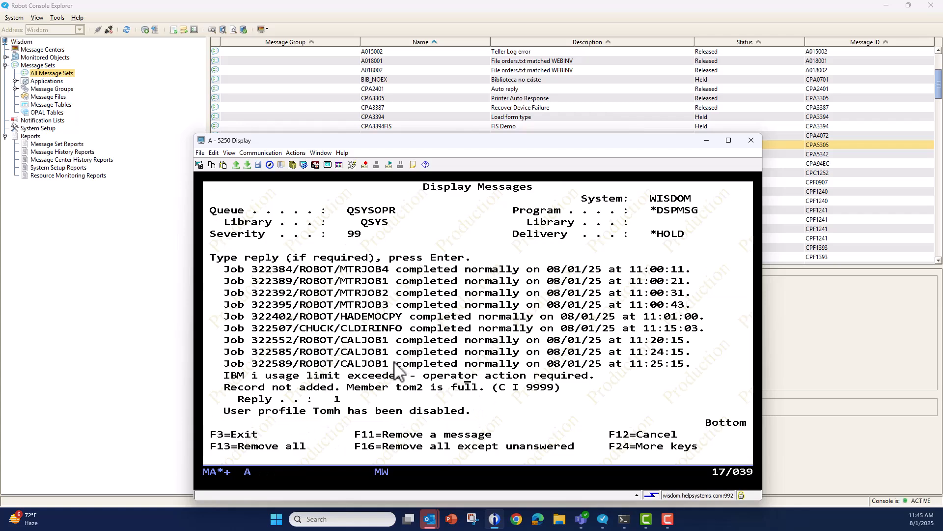
pyautogui.press('F12')
pyautogui.press('F12')
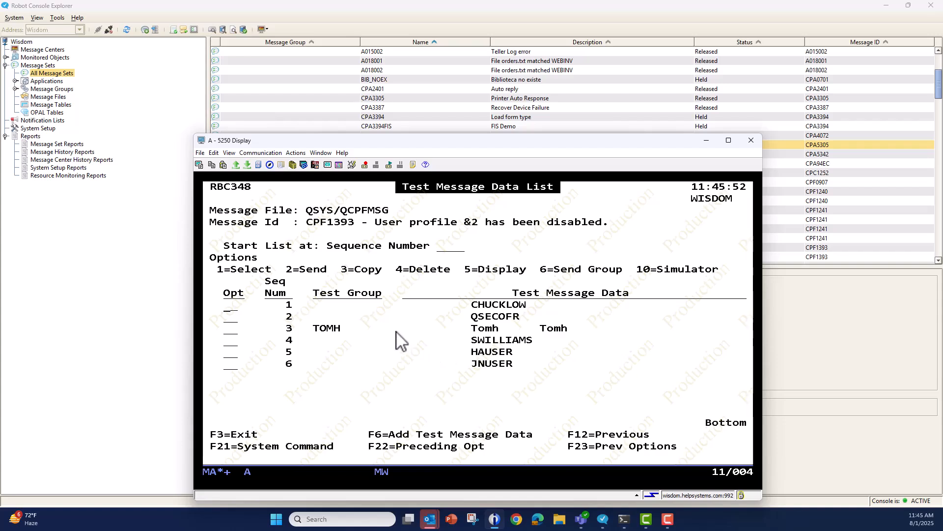
# Add CPF1393 test message data in group TEST with subsystem qinter, a user profile name in field 2 and device anydevice.
pyautogui.press('F6')
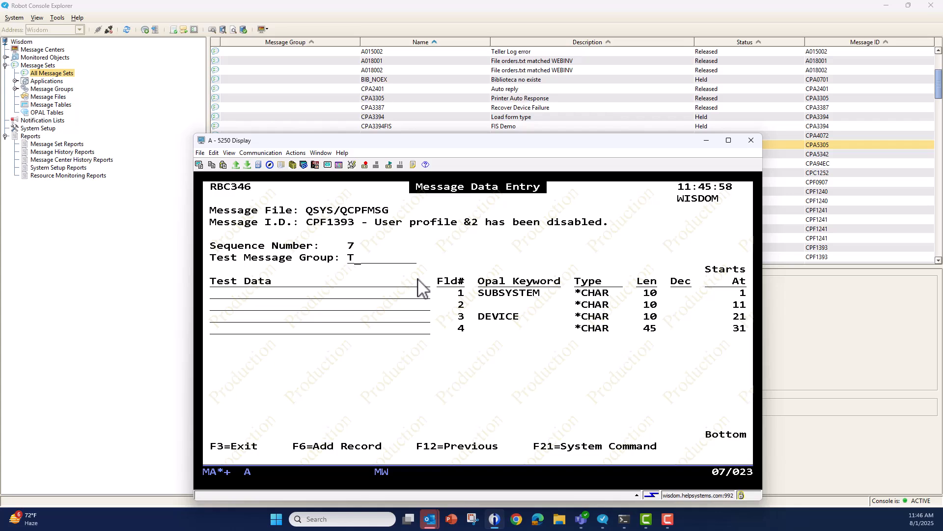
pyautogui.press('Tab')
pyautogui.write('qin')
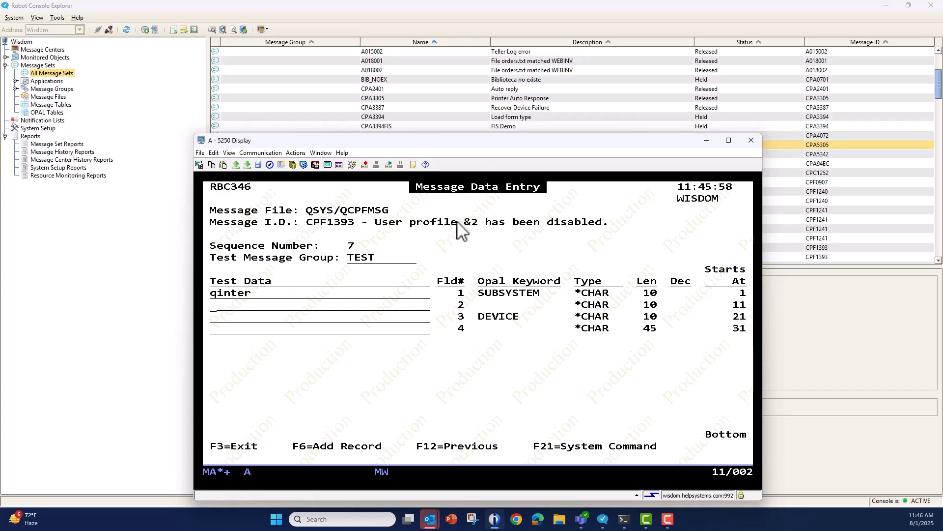
pyautogui.moveTo(450, 299); pyautogui.dragTo(471, 311)
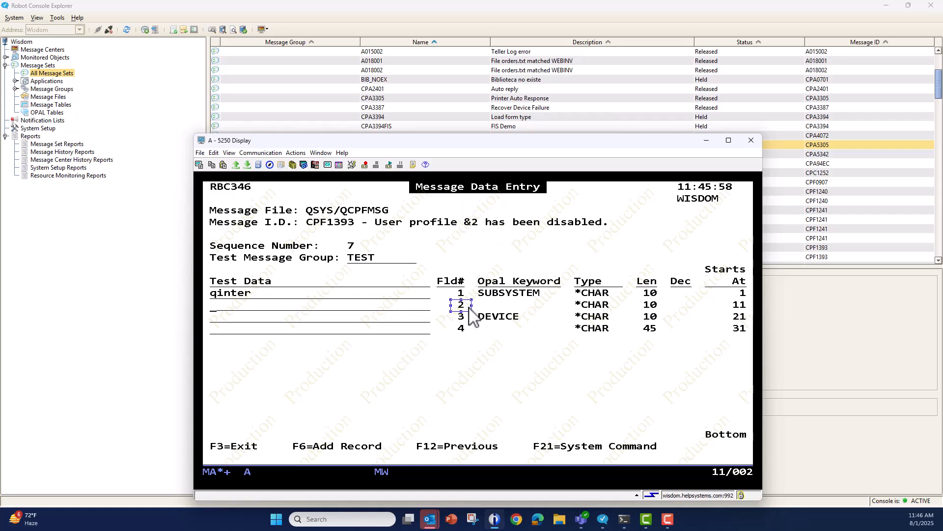
pyautogui.click(225, 309)
pyautogui.click(215, 312)
pyautogui.write('tomlow')
pyautogui.click(229, 317)
pyautogui.write('anydevice')
pyautogui.press('Return')
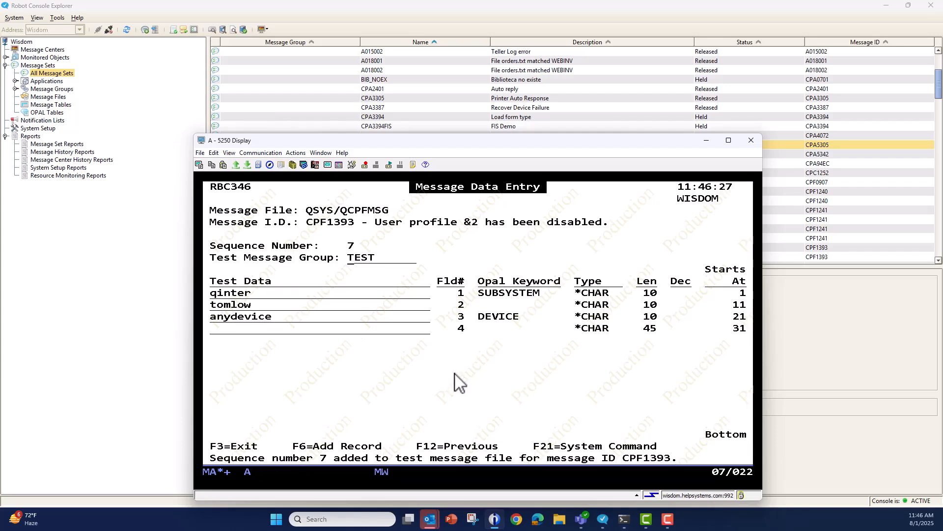
pyautogui.press('F12')
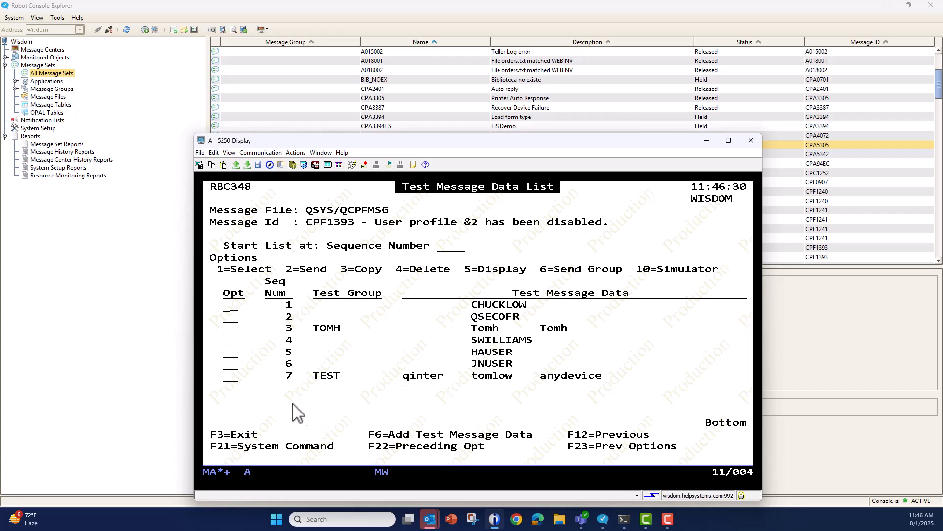
# Send the TEST group message, sequence number 7, to the QSYS/QSYSOPR message queue.
pyautogui.click(234, 380)
pyautogui.write('2')
pyautogui.press('Return')
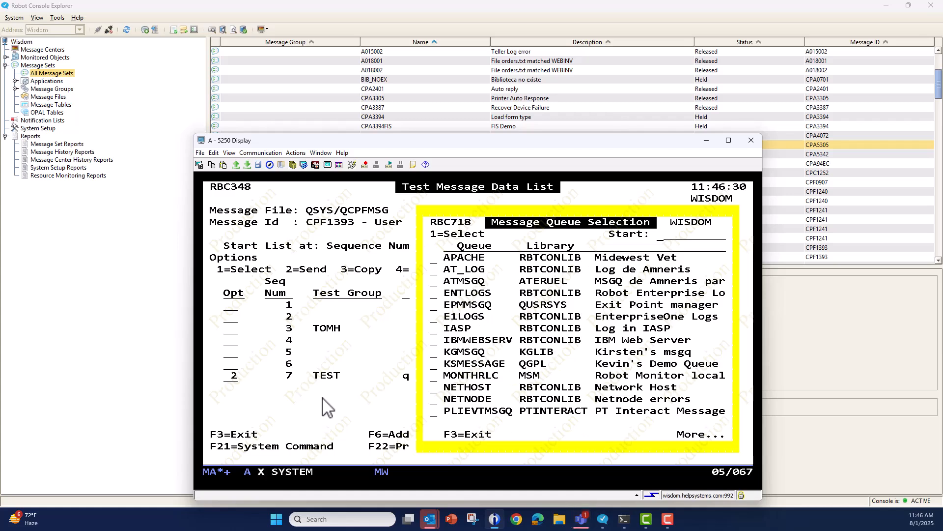
pyautogui.press('pagedown')
pyautogui.click(433, 269)
pyautogui.write('1')
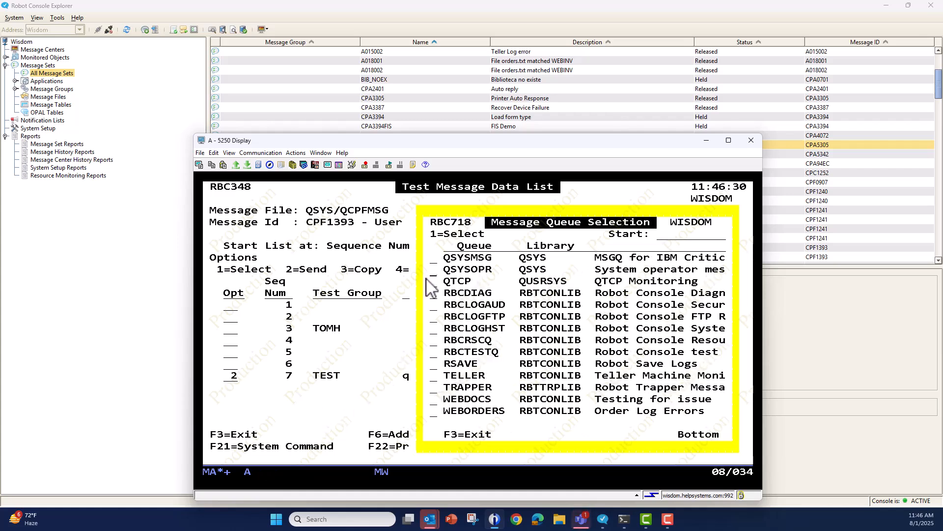
pyautogui.press('Return')
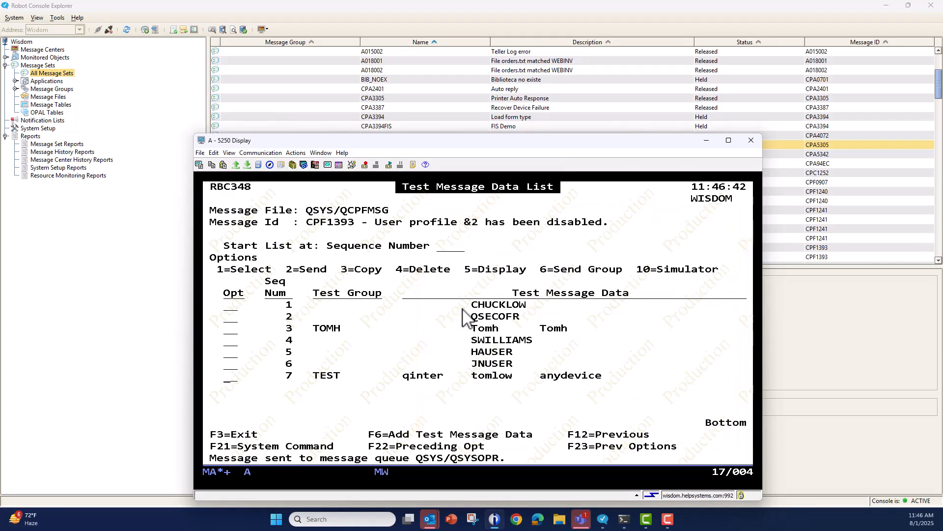
# Run dspmsg qsysopr to check the message sent from the TEST group, and exit the message display.
pyautogui.press('F21')
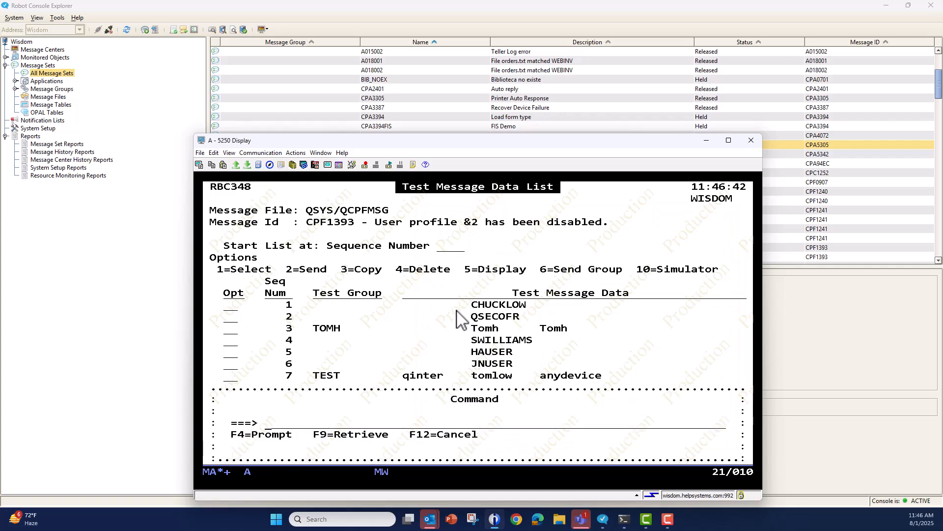
pyautogui.write('dspmsg qsysopr')
pyautogui.press('Return')
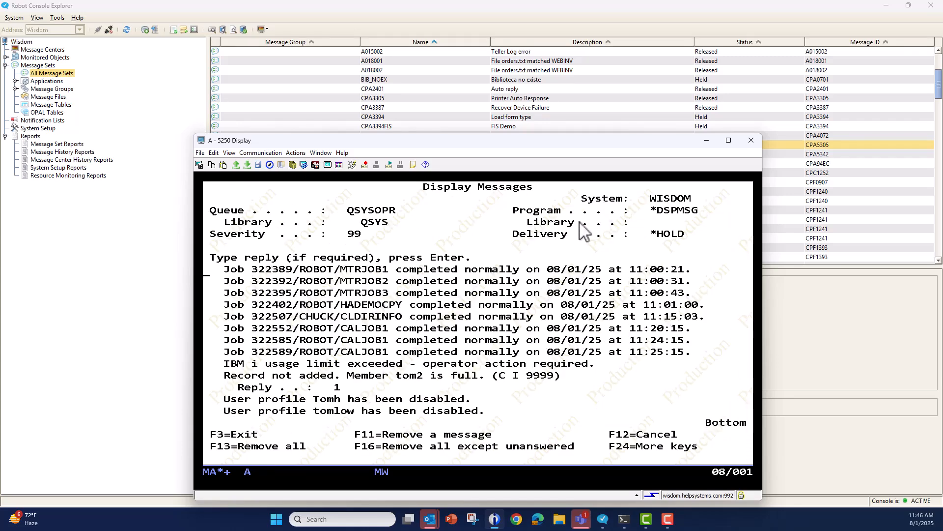
pyautogui.press('F3')
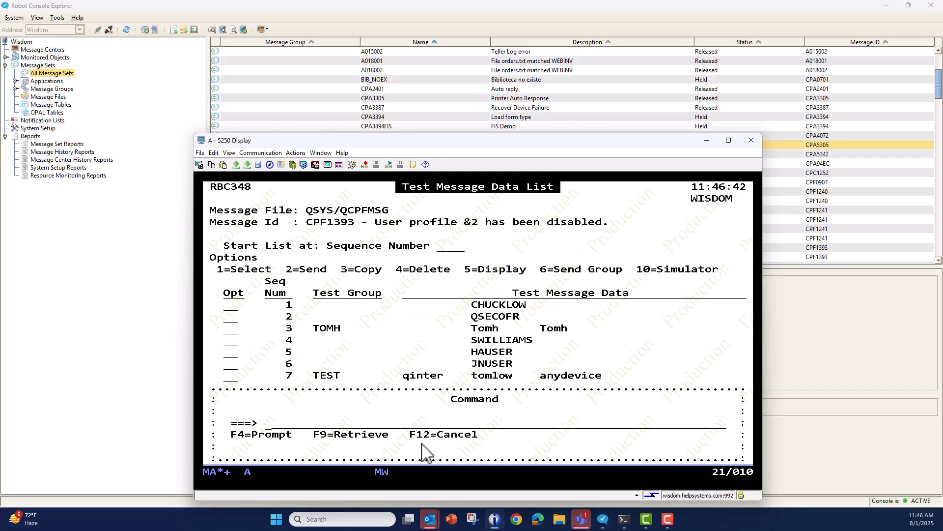
# Retrieve and run the command RBCSNDTEST MSGID(CPF1393) MSGQ(QSYSOPR).
pyautogui.press('F9')
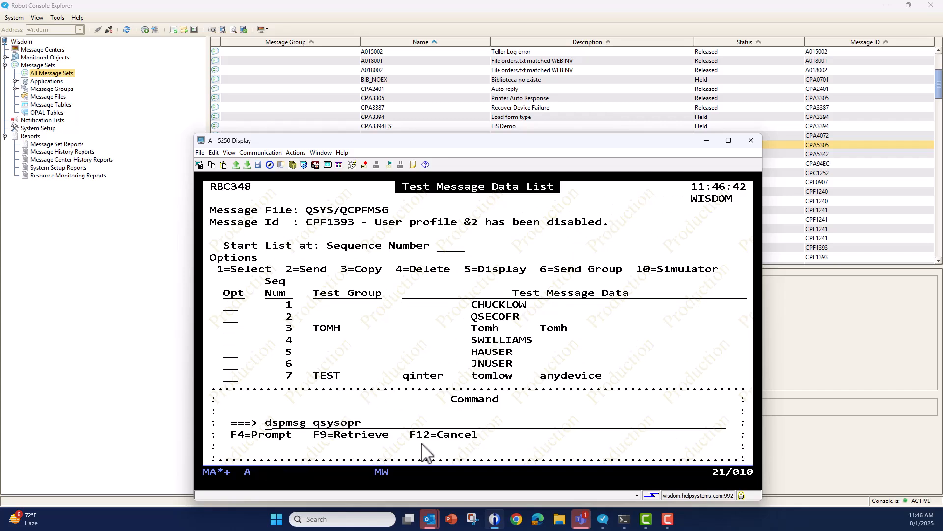
pyautogui.press('F9')
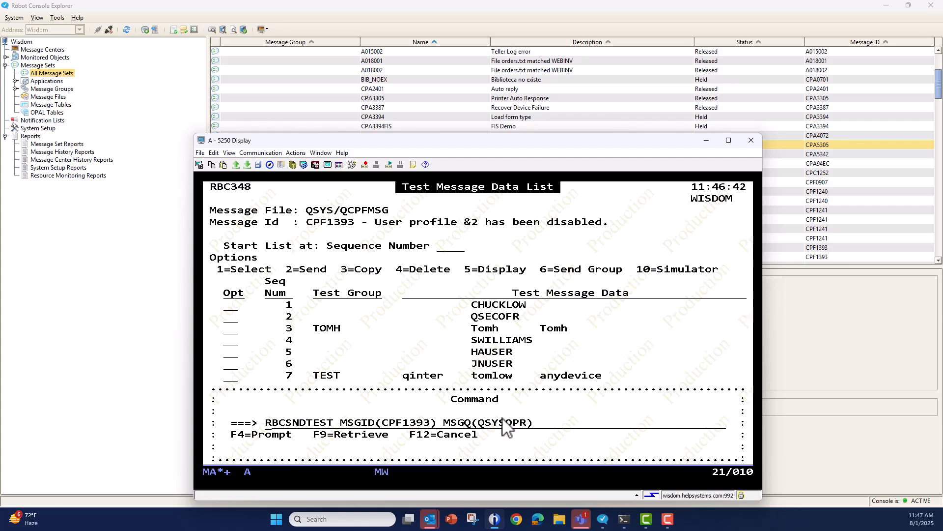
pyautogui.press('Return')
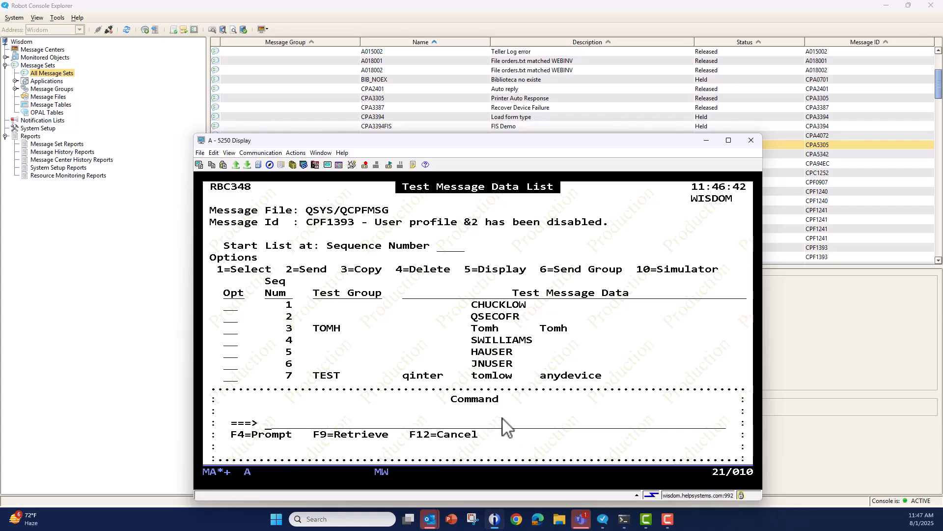
# Run dspmsg qsysopr, examine the new user profile messages, and compare them with the entries in the test message data list.
pyautogui.write('dspmsg qsysopr')
pyautogui.press('Return')
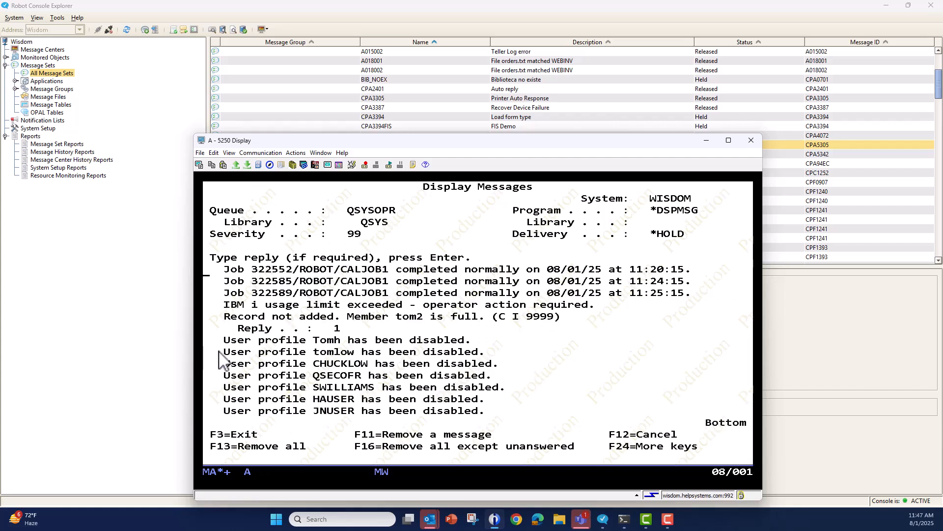
pyautogui.moveTo(216, 347); pyautogui.dragTo(506, 417)
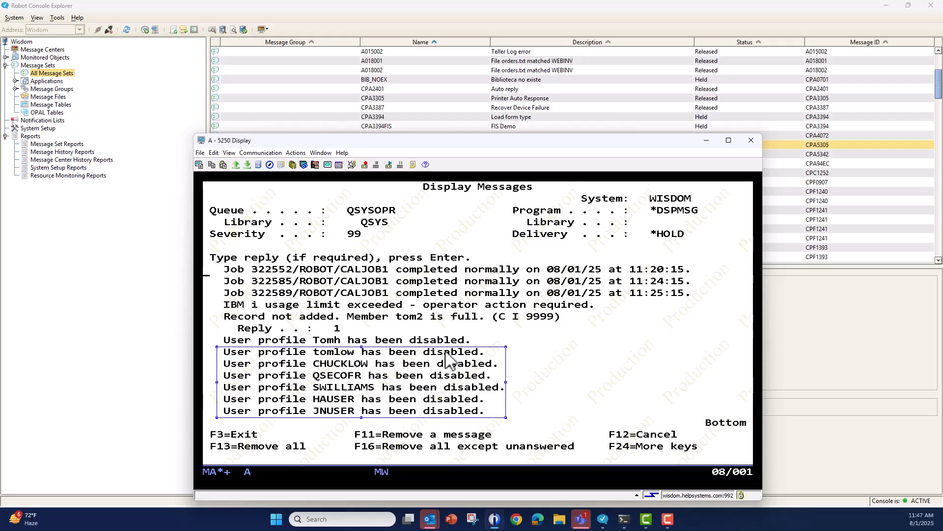
pyautogui.click(606, 381)
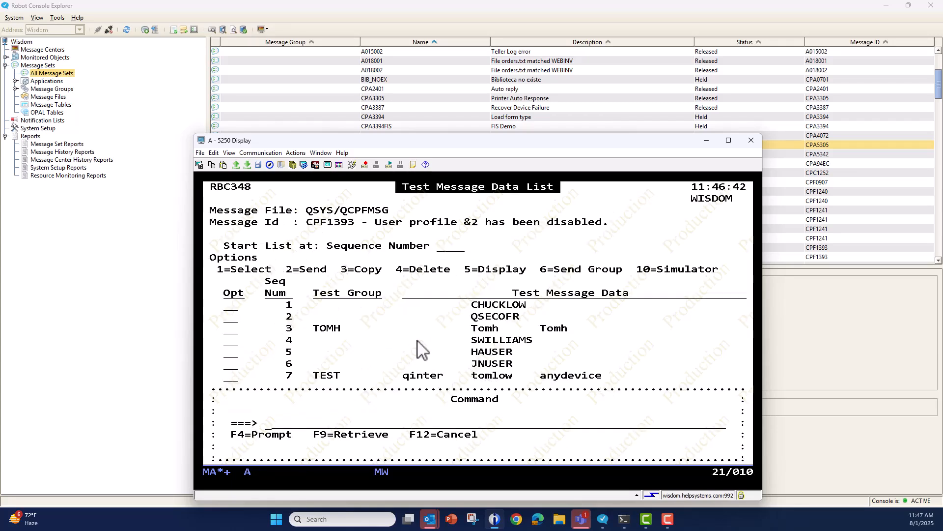
pyautogui.click(417, 340)
pyautogui.press('F12')
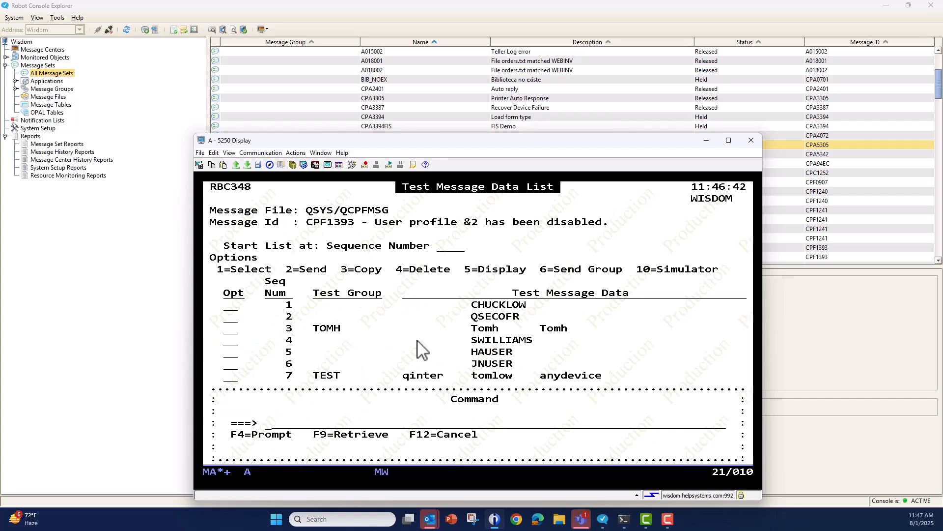
pyautogui.press('F12')
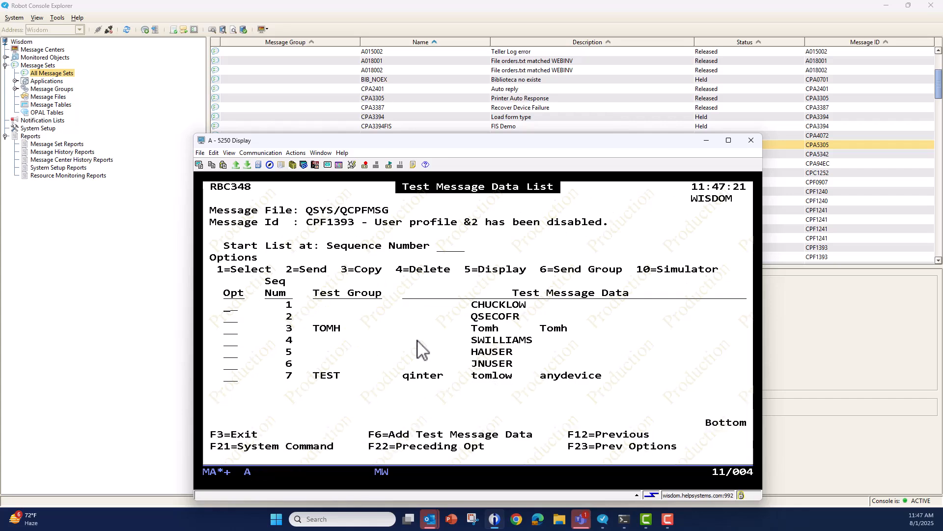
pyautogui.moveTo(272, 312); pyautogui.dragTo(674, 371)
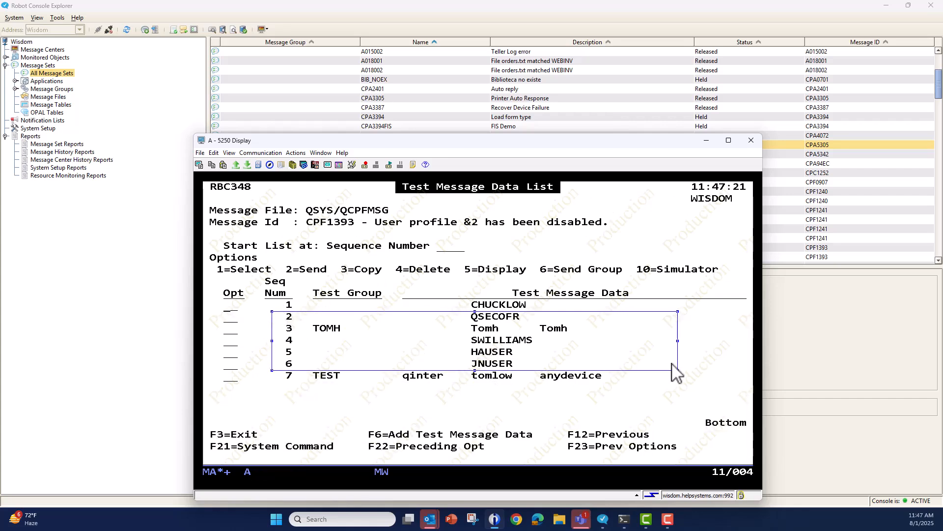
pyautogui.click(231, 366)
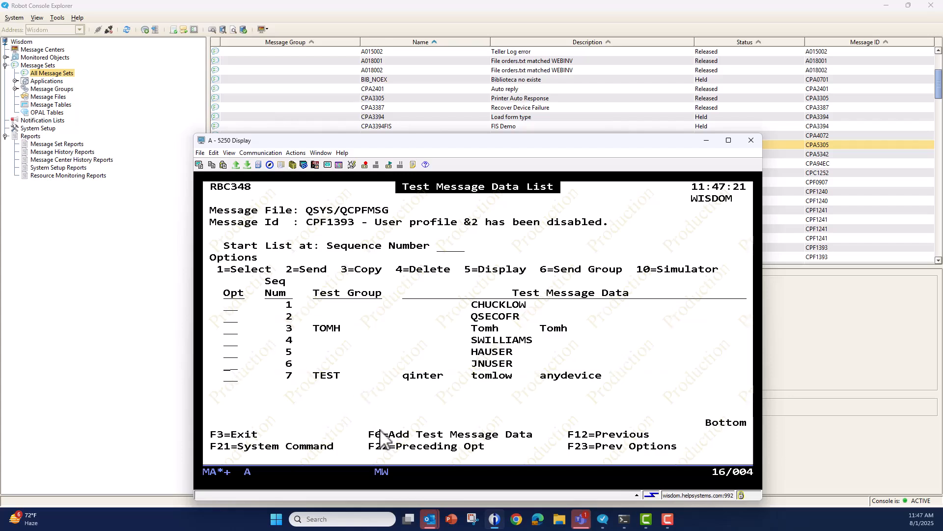
# Retrieve and run RBCSNDTEST MSGID(CPF1393) MSGQ(QSYSOPR) TGRP(TOMH) from the command window.
pyautogui.hotkey('shift', 'F9')
pyautogui.press('F9')
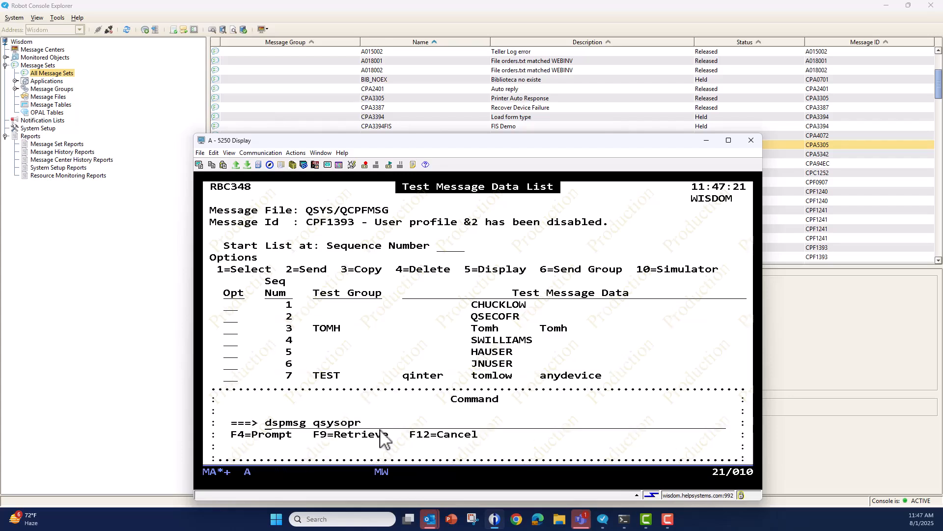
pyautogui.press('F9')
pyautogui.press('F9')
pyautogui.press('F9')
pyautogui.press('F9')
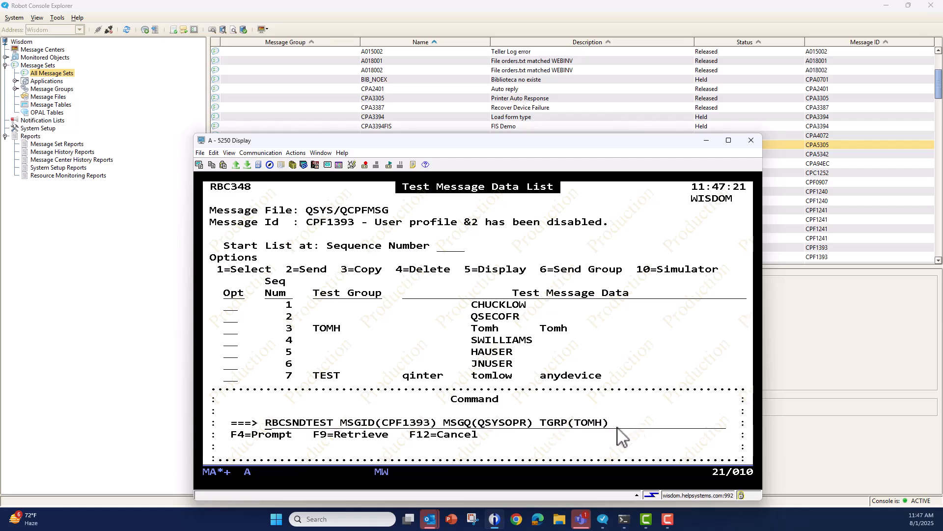
pyautogui.press('Return')
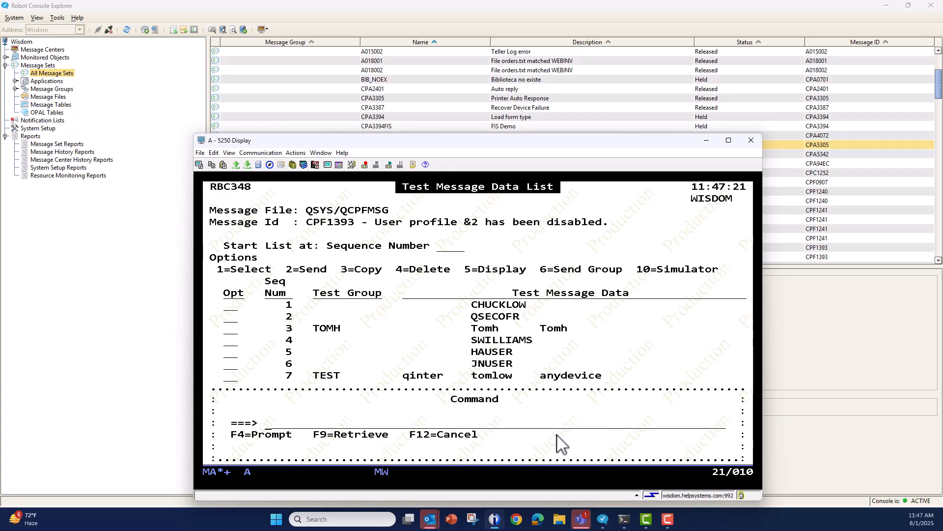
# Rerun dspmsg qsysopr and examine the last message in the queue, sent for the TOMH group.
pyautogui.press('F9')
pyautogui.press('F9')
pyautogui.press('Return')
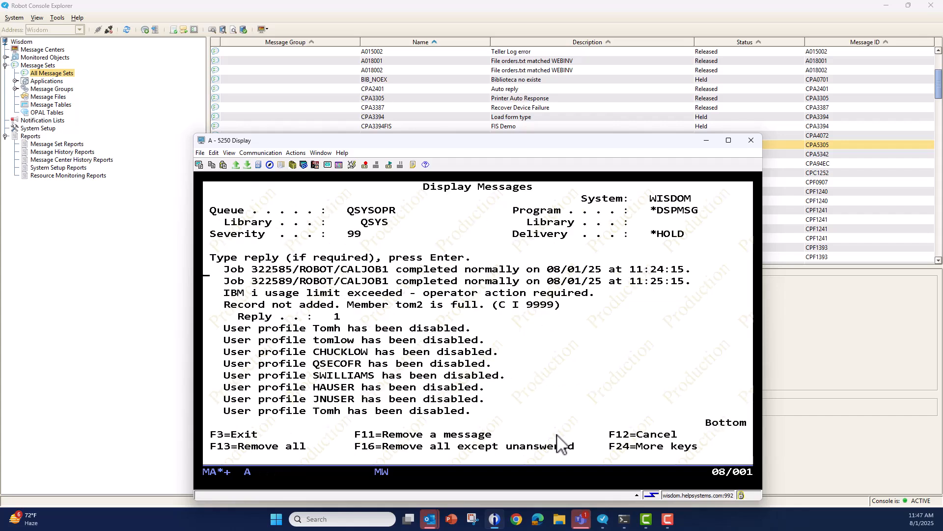
pyautogui.moveTo(230, 415); pyautogui.dragTo(511, 415)
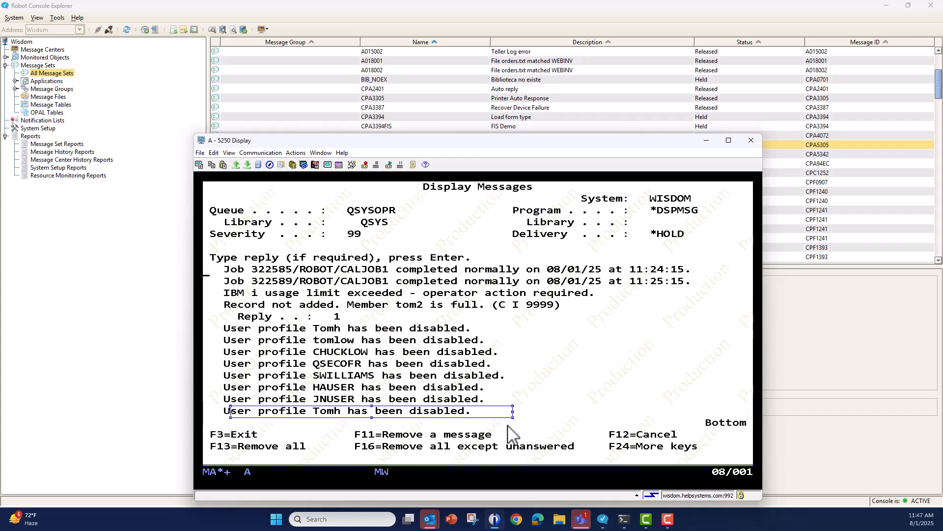